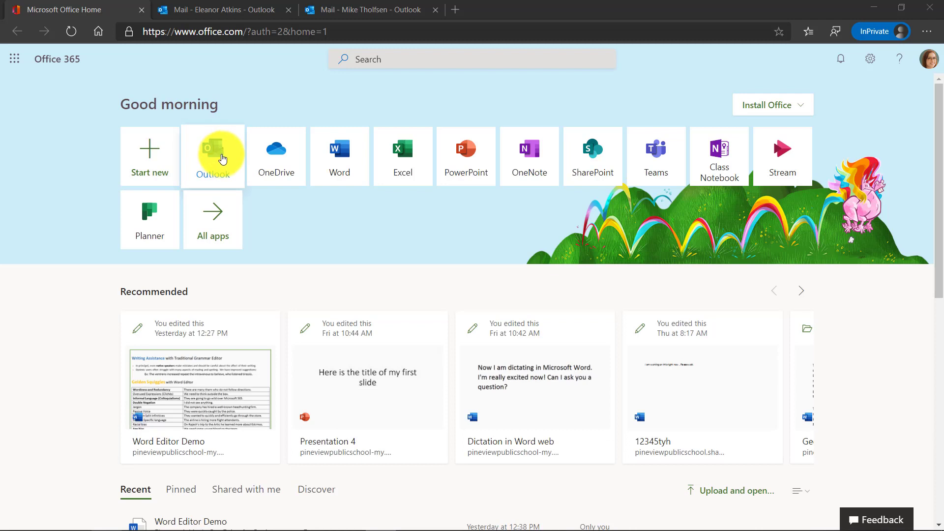
- Open the Outlook mail app from the Office 365 home page
left_click(221, 156)
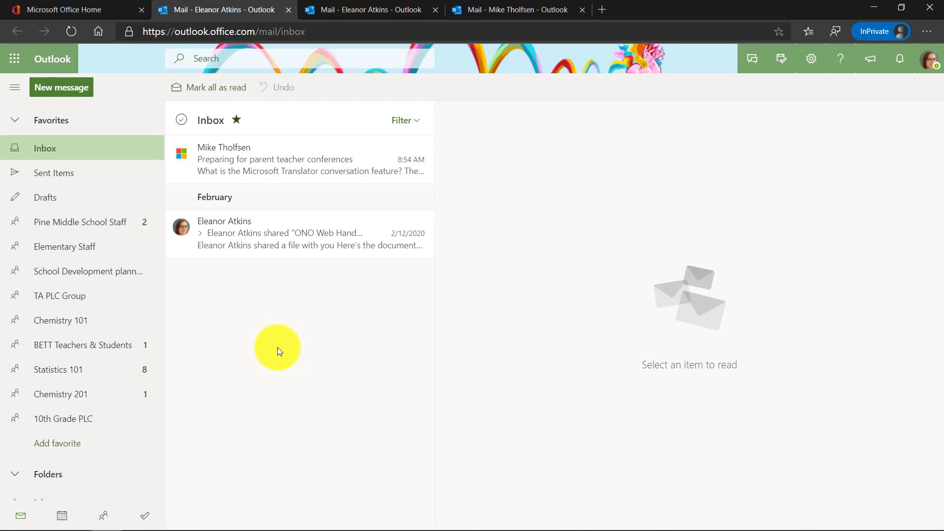
- Open Mike Tholfsen's 'Preparing for parent teacher conferences' email
left_click(289, 160)
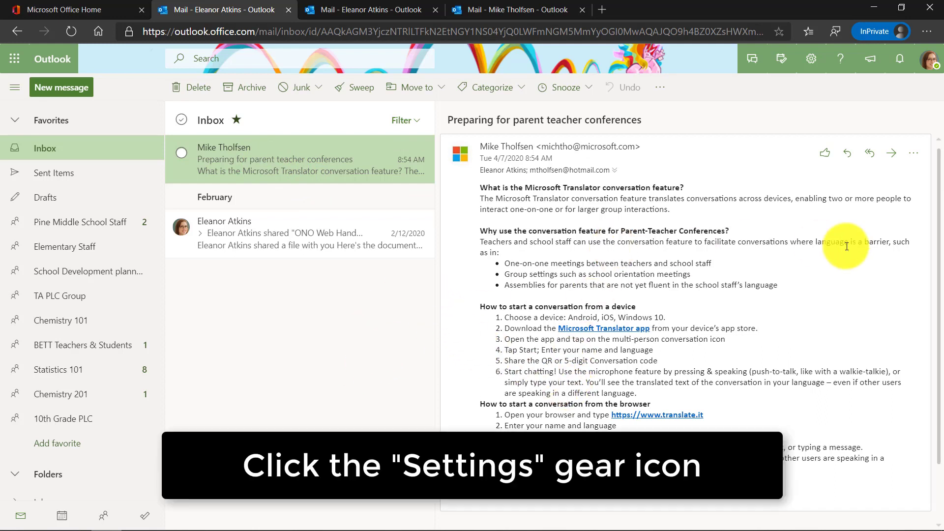
- Go to Outlook's full Mail > Message handling settings, where the Translation options are
left_click(814, 63)
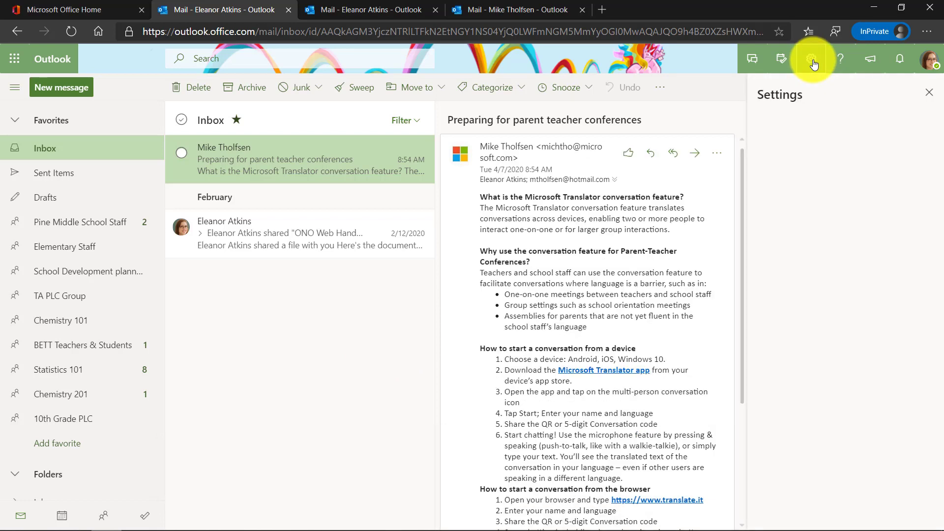
left_click(846, 483)
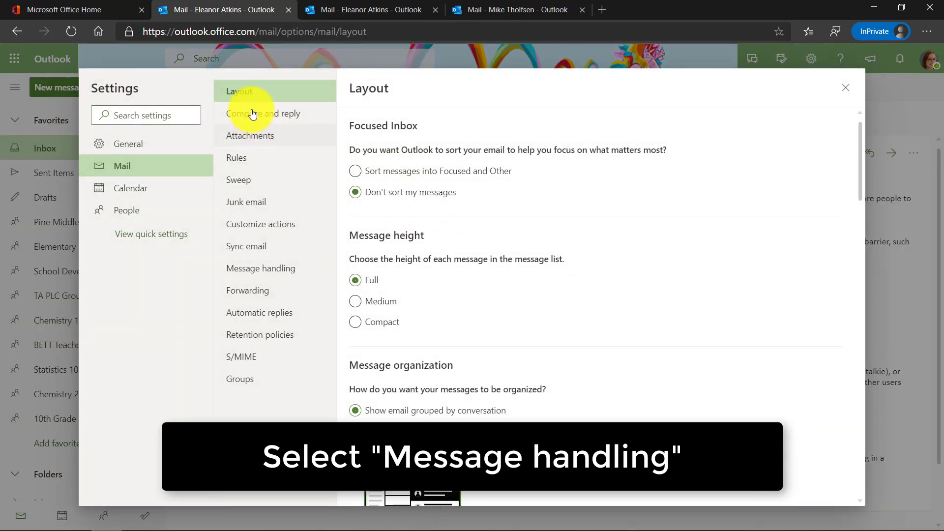
left_click(279, 272)
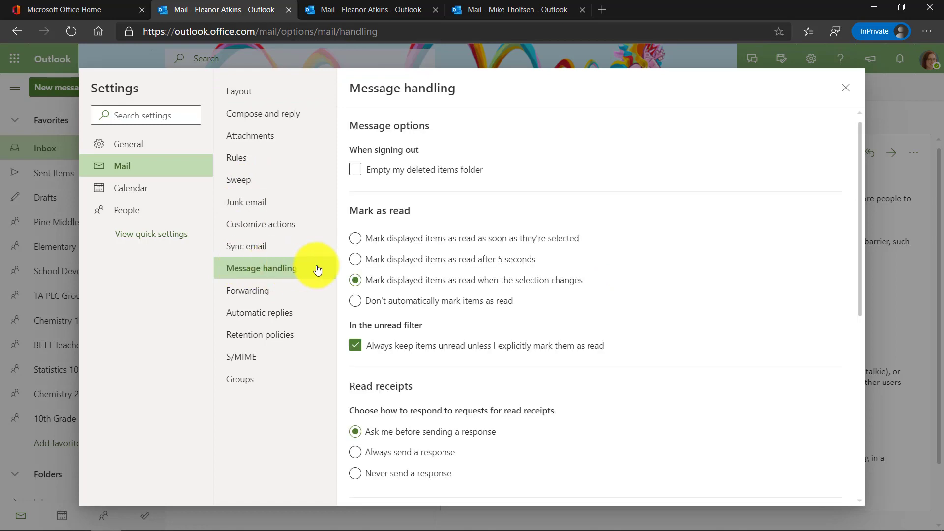
scroll(430, 316, "down", 3)
scroll(431, 316, "down", 3)
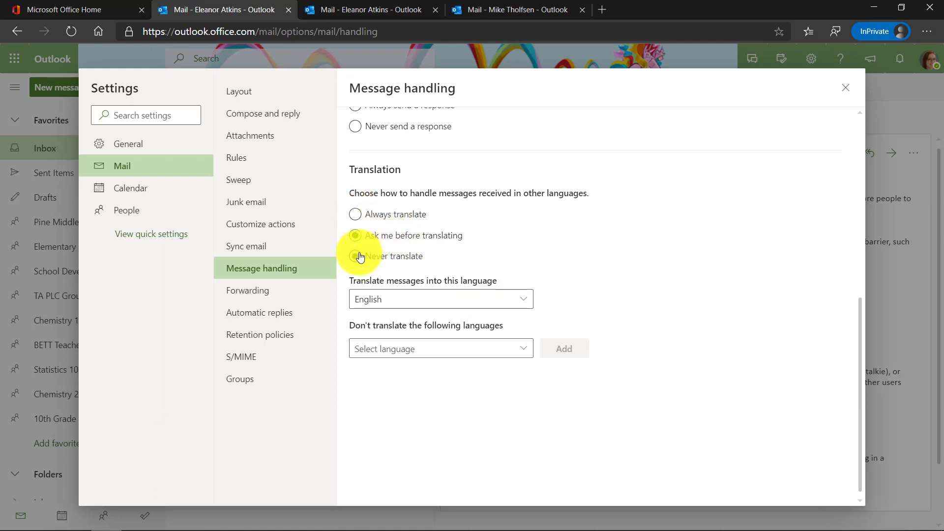
- Save Spanish as the translation target language and close the settings
left_click(524, 299)
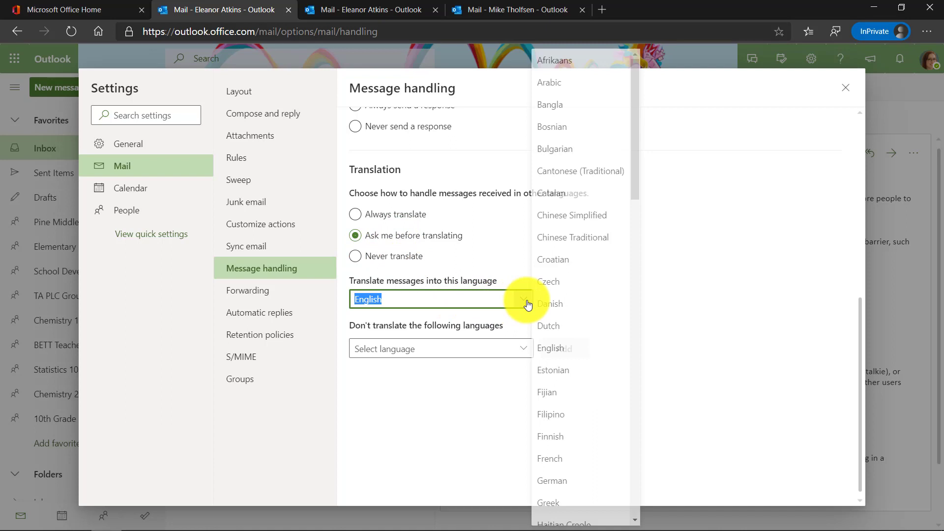
scroll(587, 343, "down", 4)
scroll(587, 343, "down", 4)
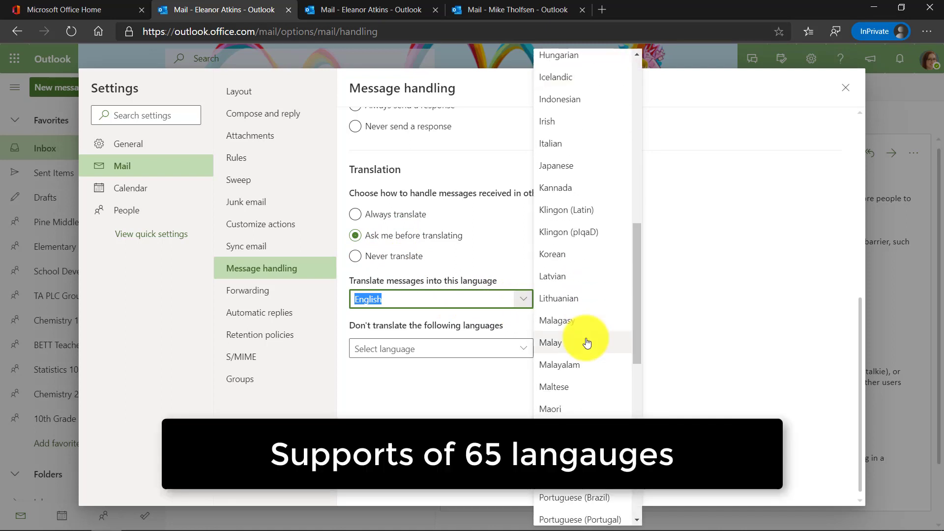
scroll(587, 343, "down", 3)
scroll(587, 343, "down", 5)
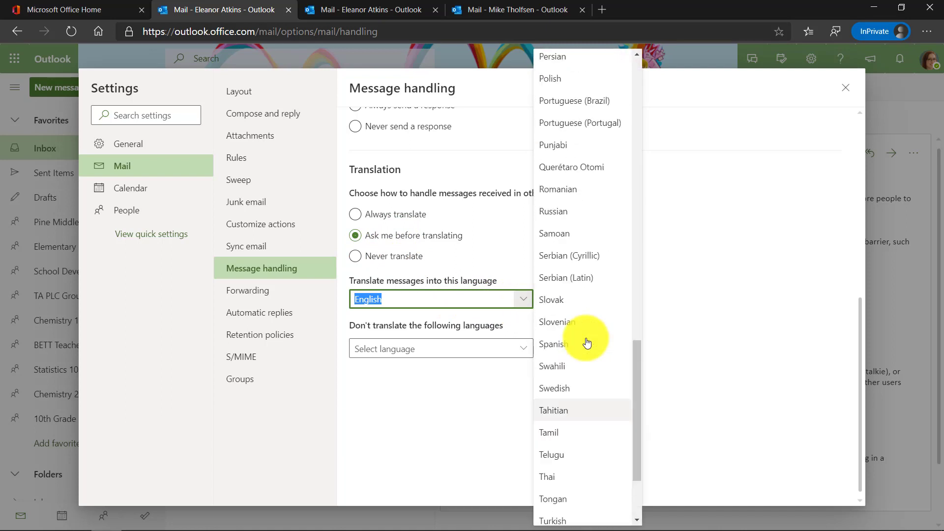
scroll(587, 343, "up", 2)
scroll(586, 342, "up", 2)
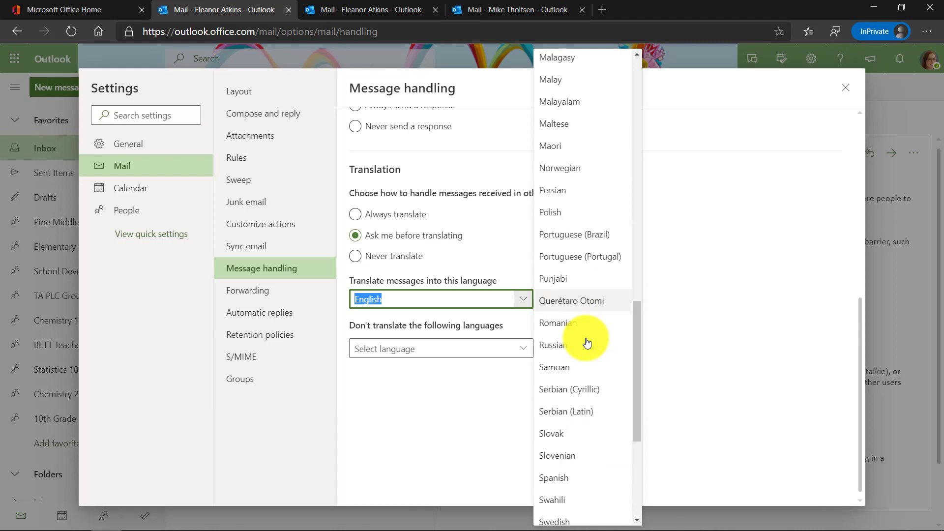
scroll(586, 342, "down", 2)
scroll(586, 342, "down", 1)
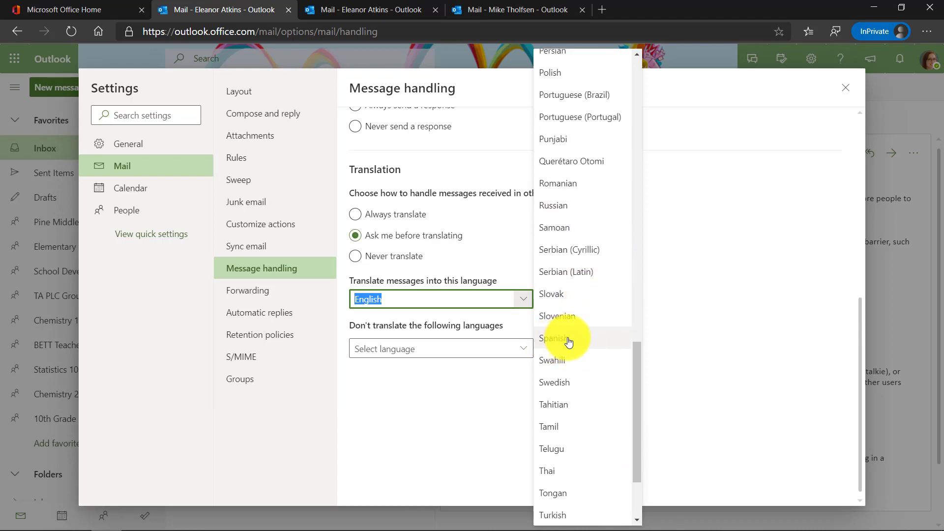
left_click(568, 344)
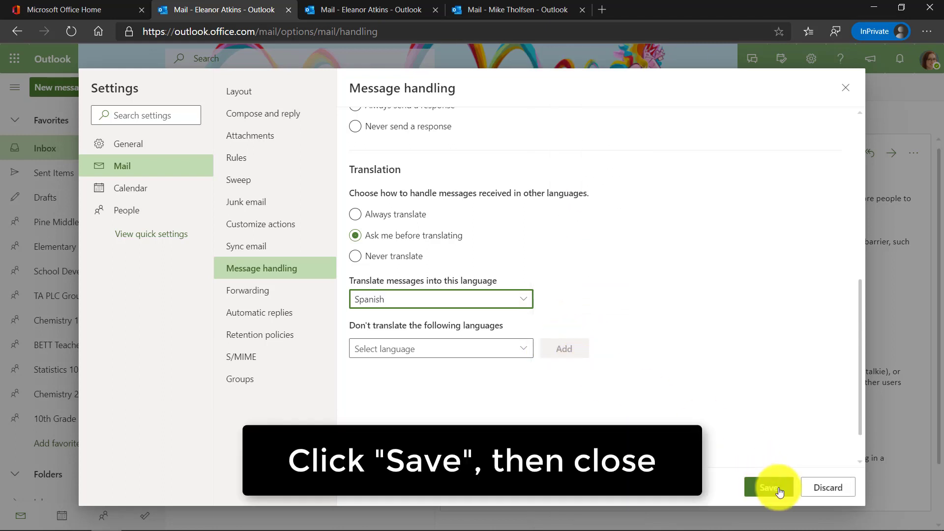
left_click(779, 492)
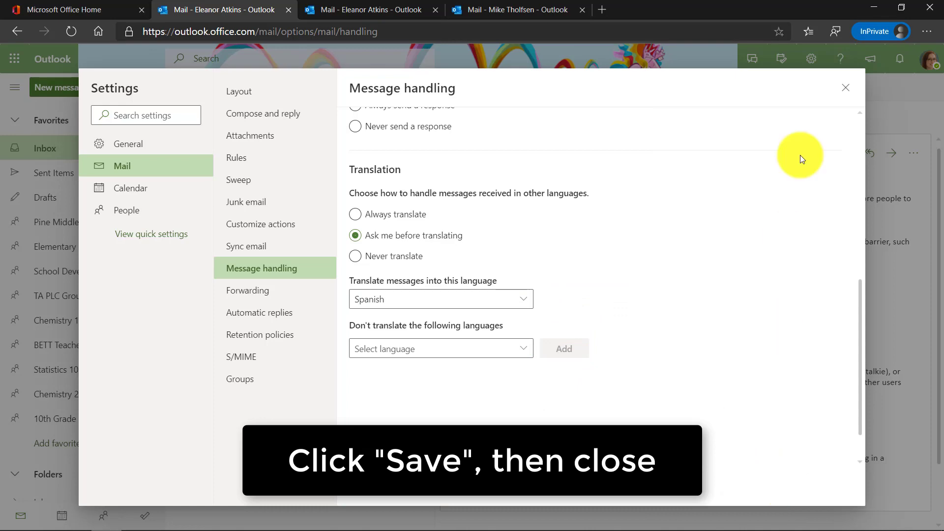
left_click(849, 93)
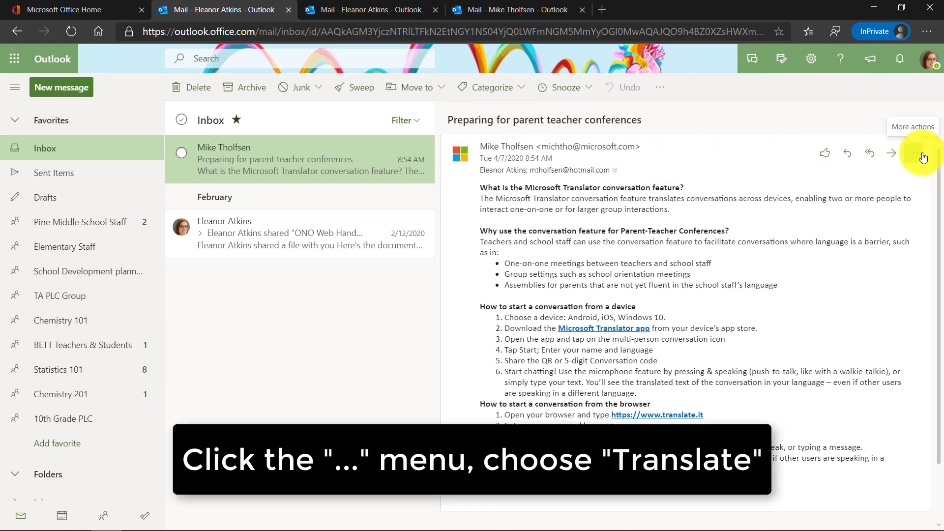
- Translate the conferences email into Spanish, show the English original, then translate it again
left_click(922, 157)
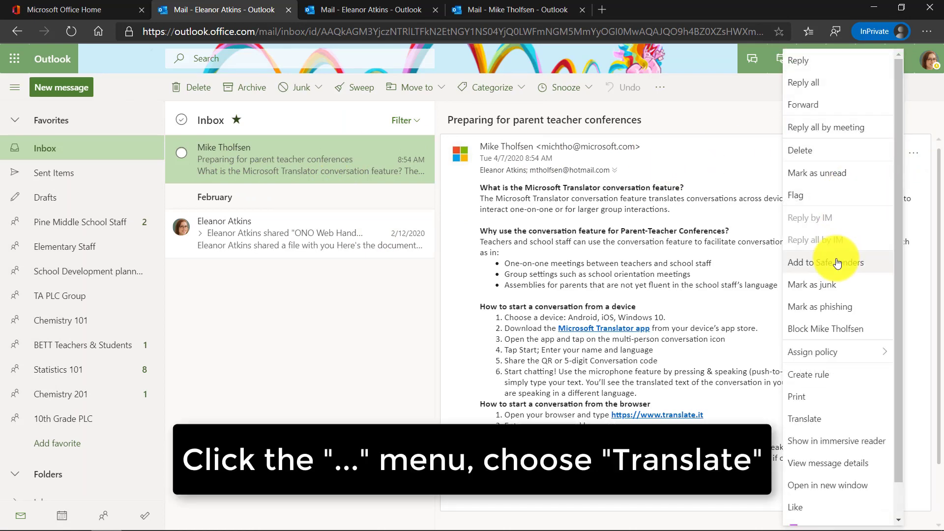
scroll(819, 369, "down", 1)
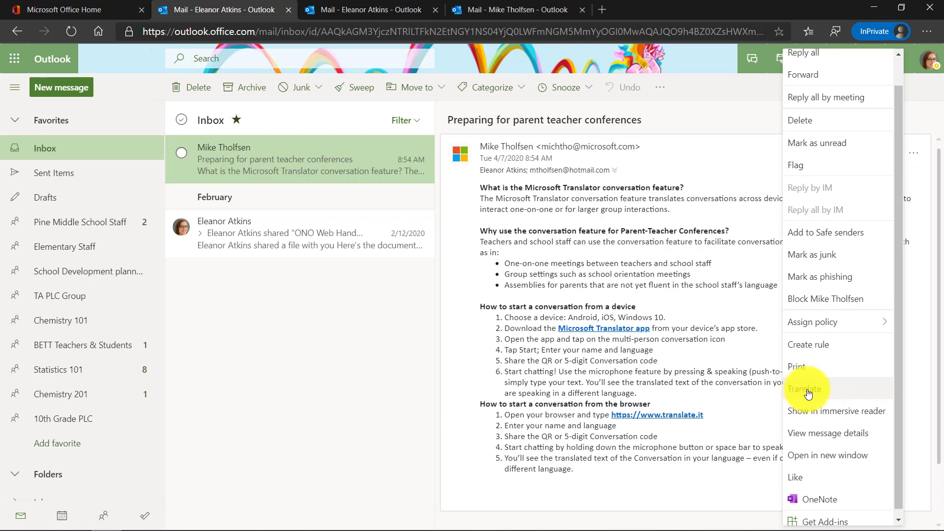
left_click(808, 390)
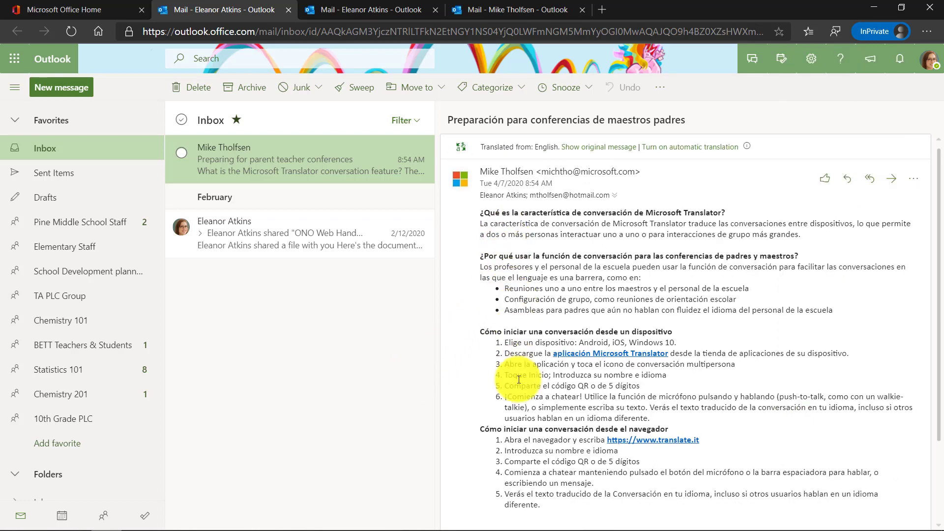
left_click(606, 150)
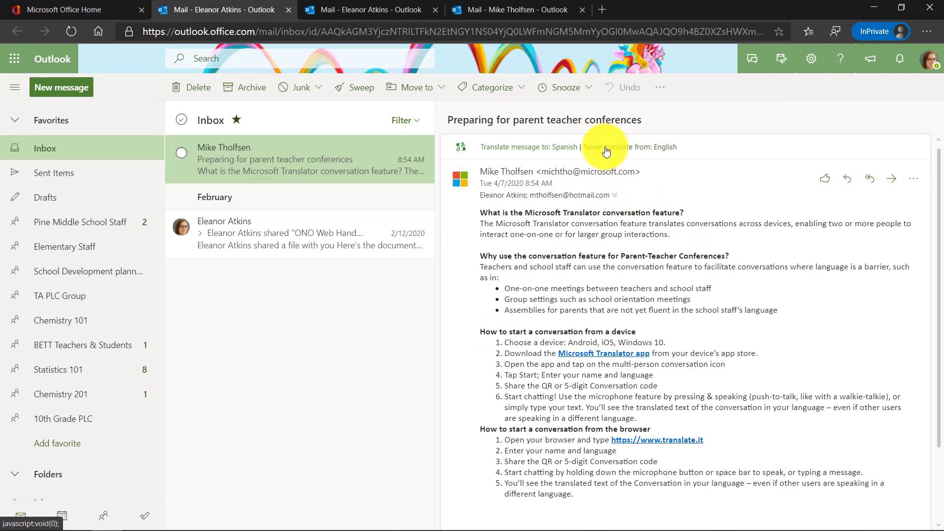
left_click(558, 153)
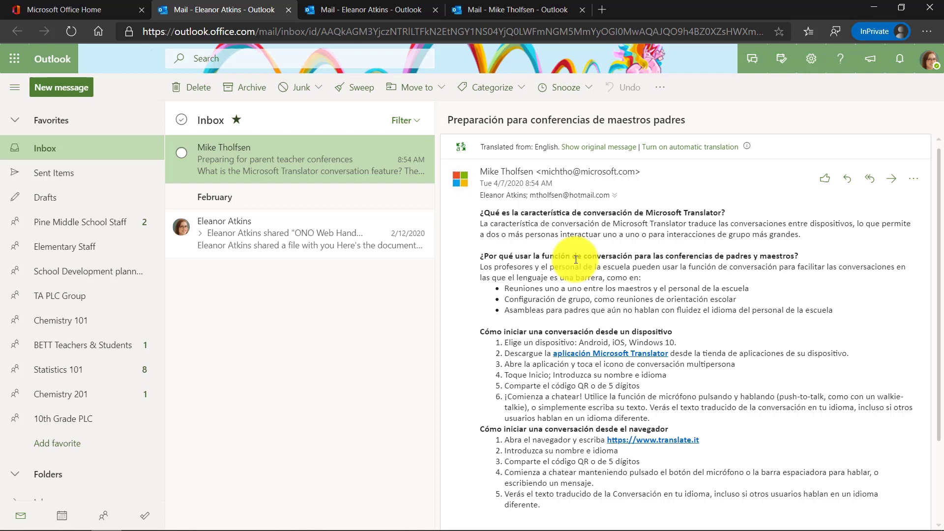
left_click(350, 232)
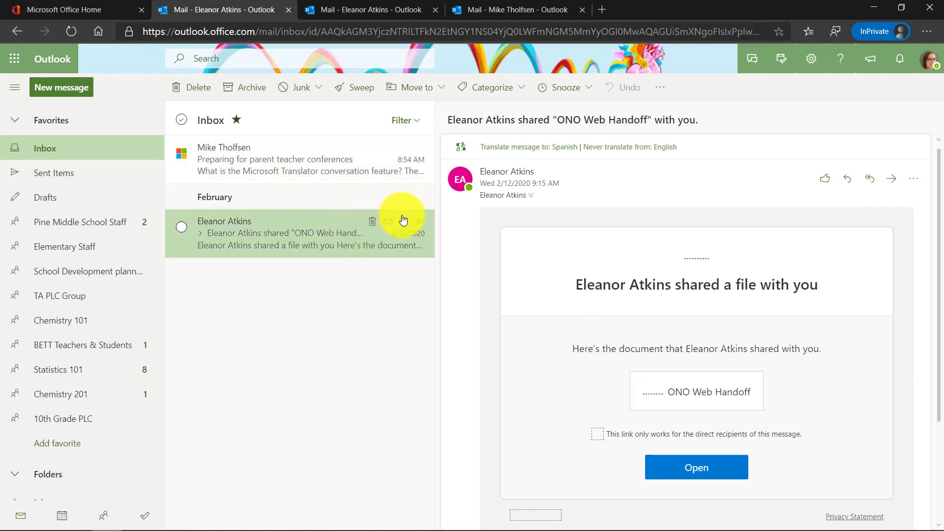
left_click(561, 148)
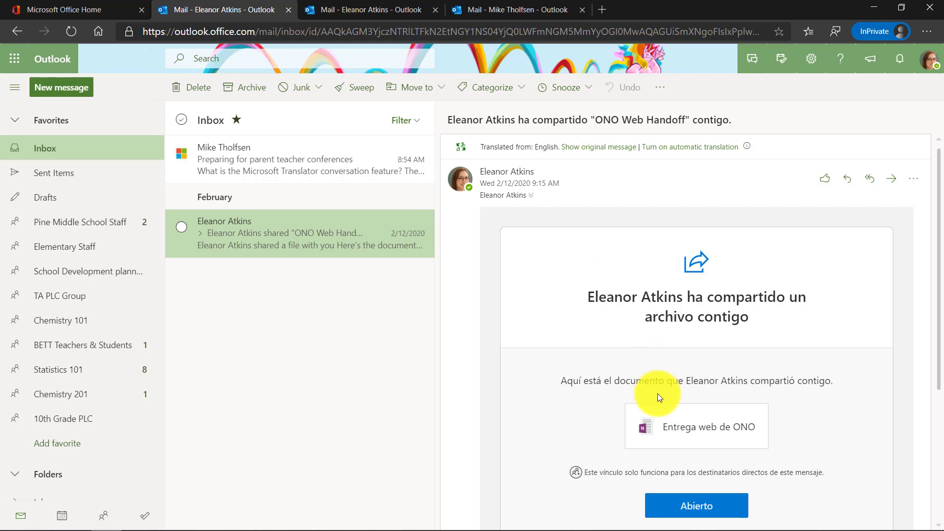
left_click(336, 164)
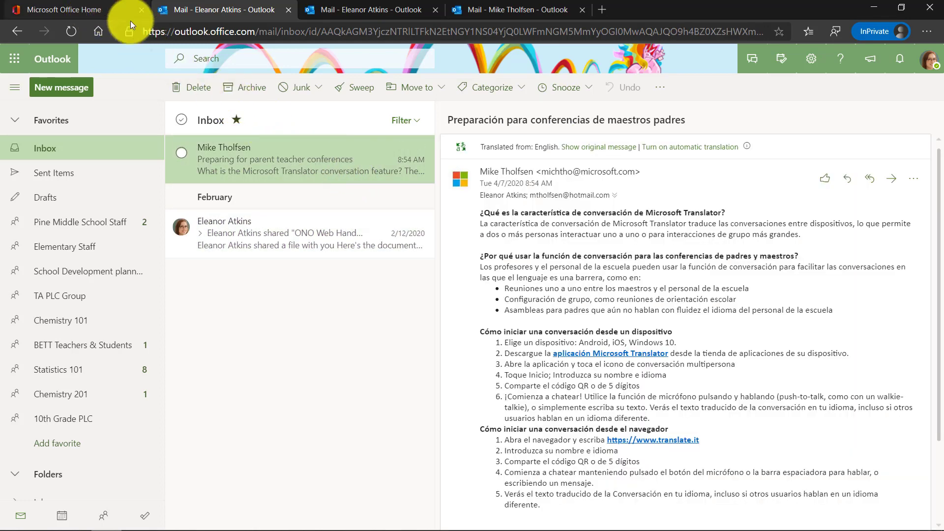
- In the Outlook.com tab, go to the Mail > Message handling translation settings
left_click(514, 9)
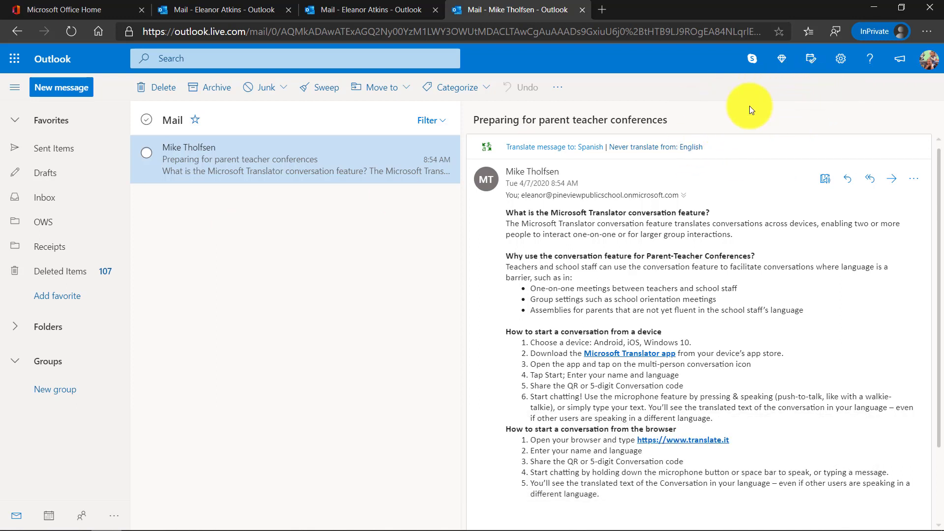
left_click(840, 59)
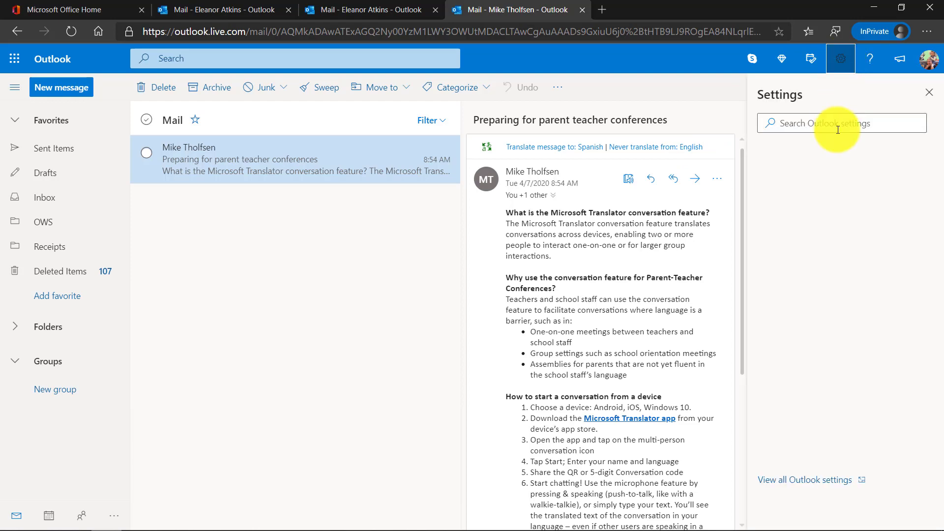
left_click(799, 481)
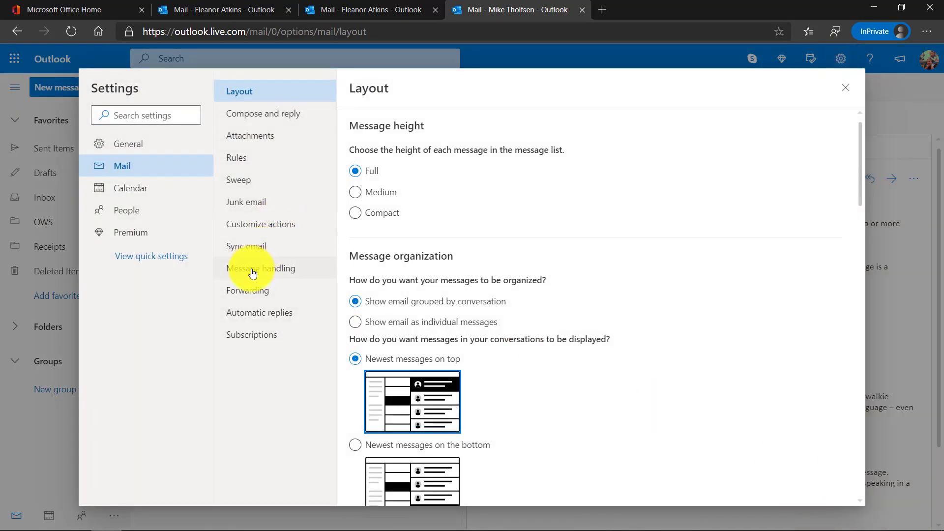
left_click(260, 268)
scroll(483, 310, "down", 3)
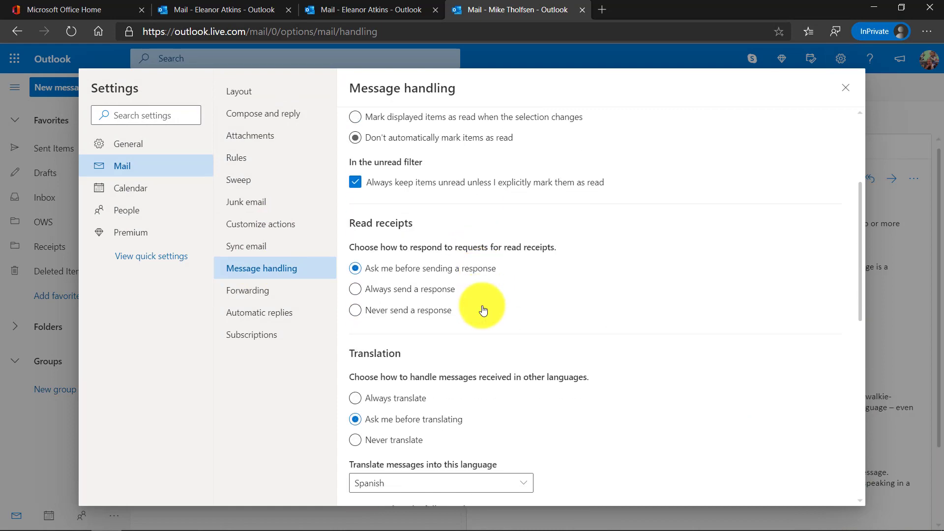
scroll(480, 310, "down", 2)
scroll(472, 314, "down", 2)
scroll(464, 316, "down", 2)
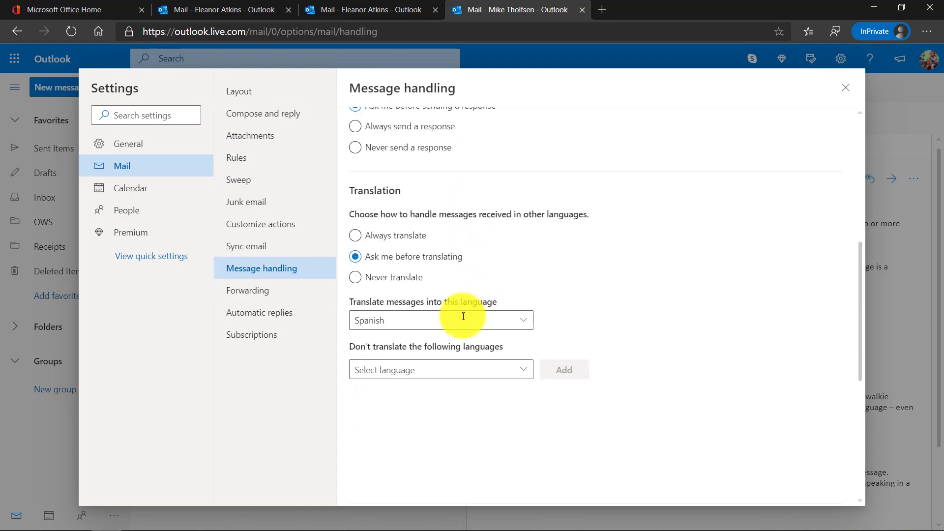
- Save Arabic as the Outlook.com translation language and close the settings
left_click(523, 321)
scroll(574, 288, "up", 3)
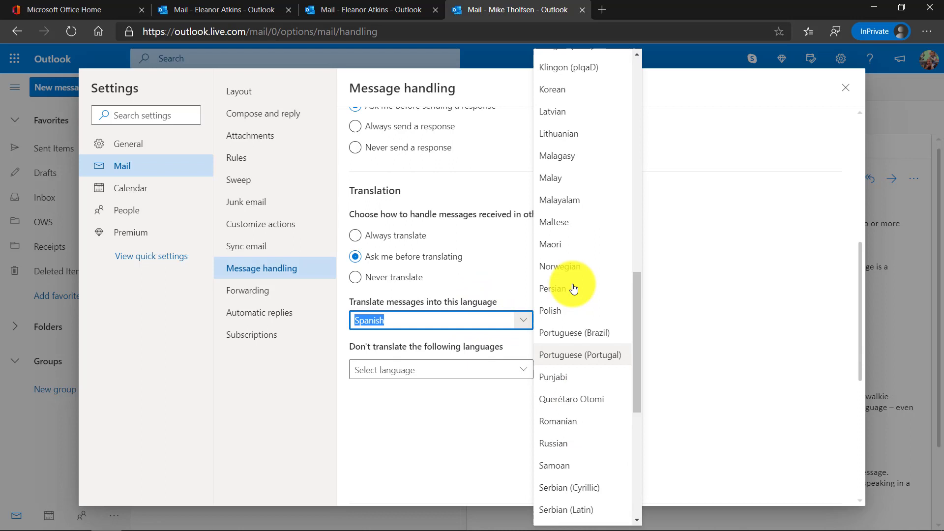
scroll(575, 288, "up", 4)
scroll(574, 288, "up", 2)
scroll(574, 288, "up", 1)
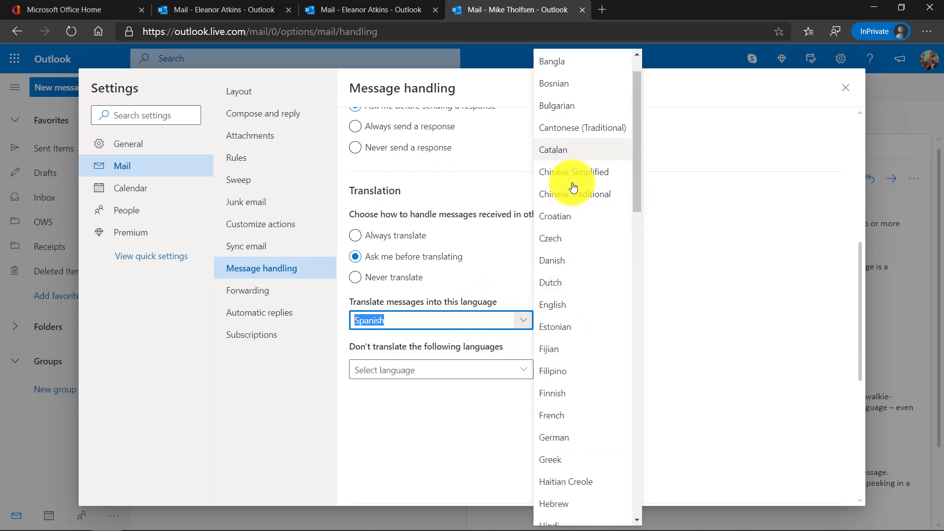
scroll(575, 222, "up", 2)
left_click(588, 85)
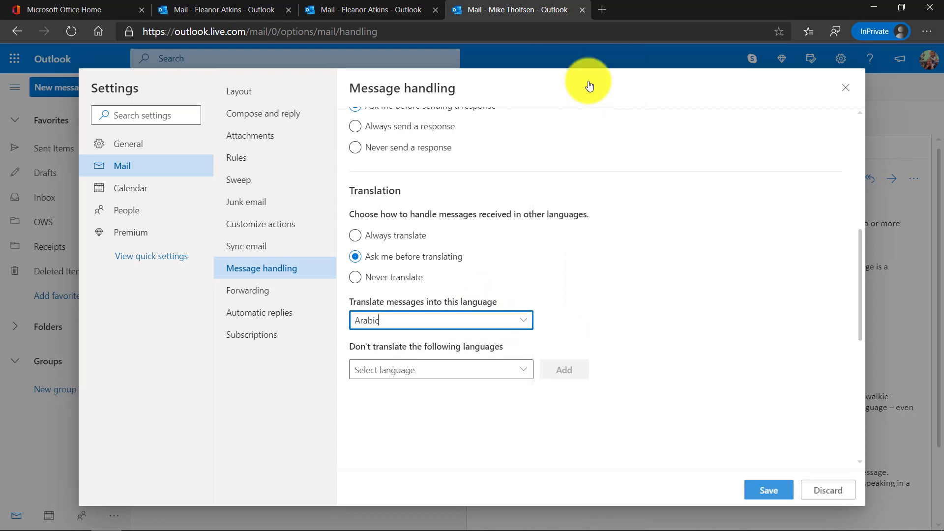
left_click(767, 487)
left_click(845, 87)
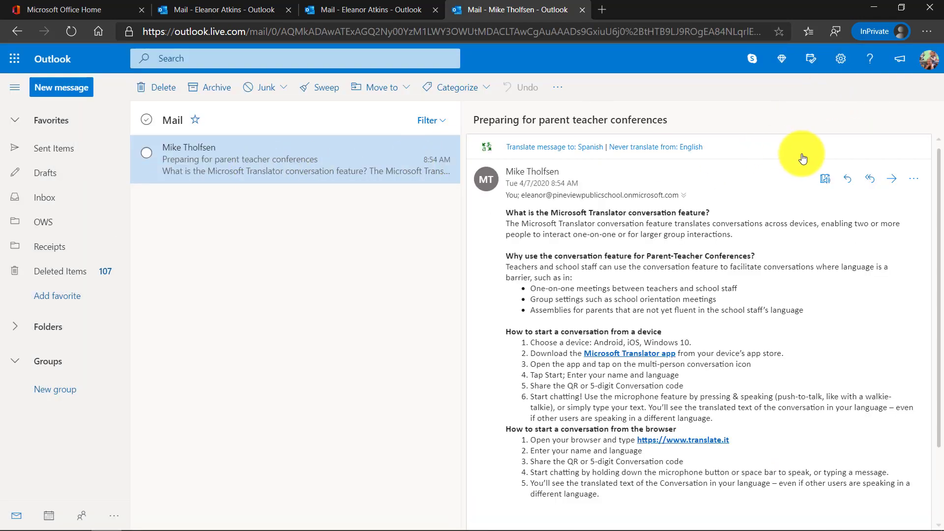
- Translate the parent teacher conferences email into Arabic from its More actions menu
left_click(917, 183)
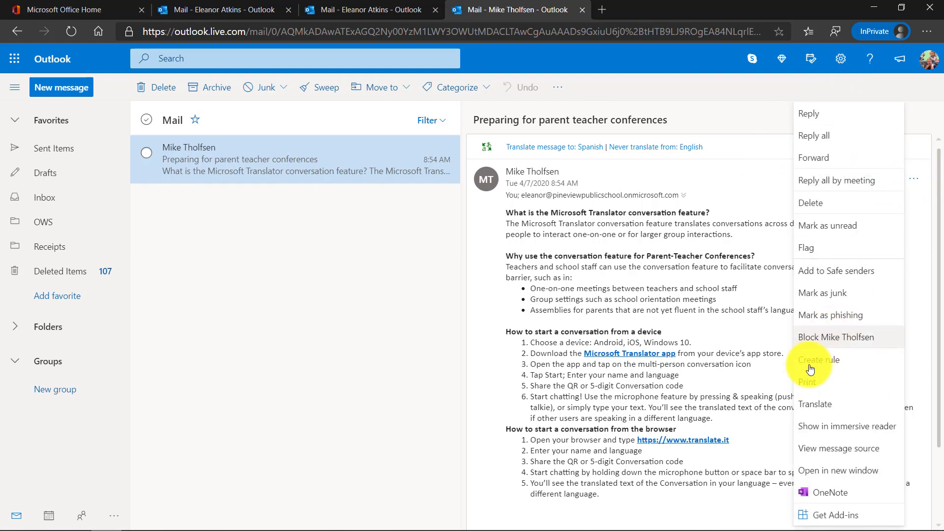
left_click(839, 407)
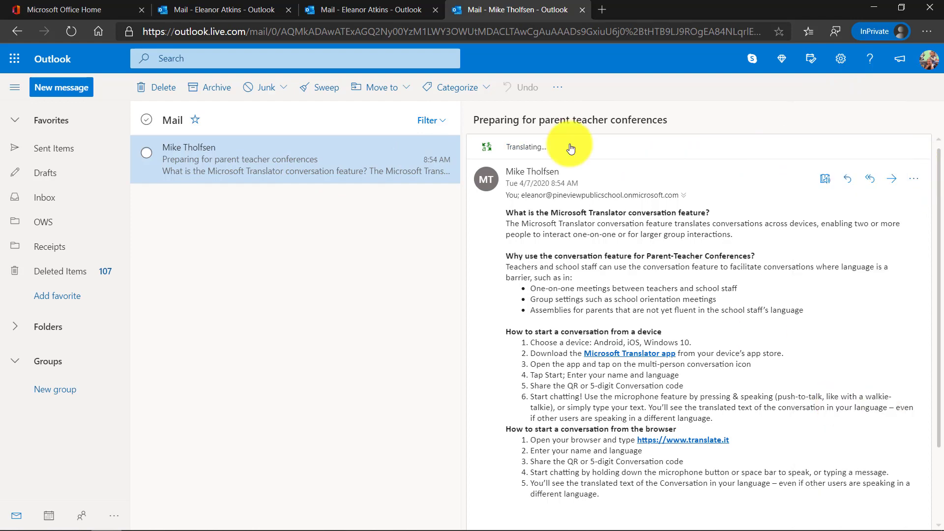
scroll(662, 265, "down", 1)
scroll(662, 264, "up", 3)
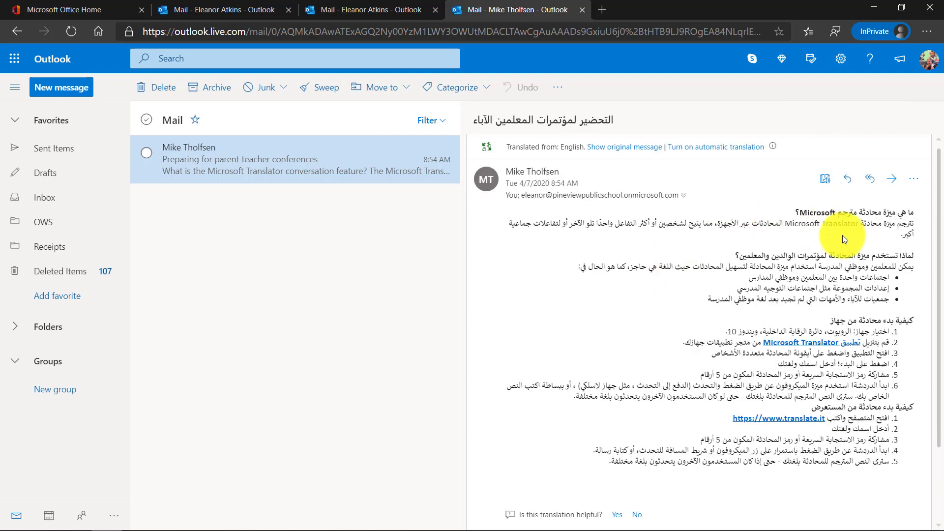